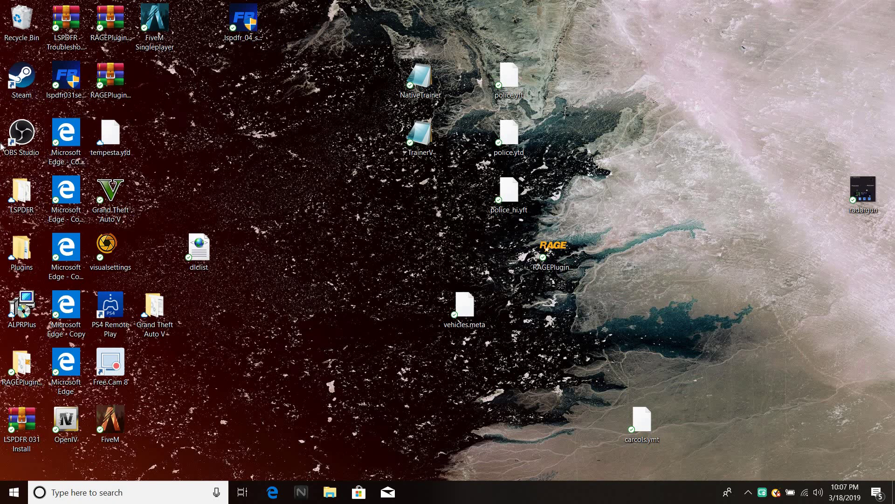
# Open Grand Theft Auto V's local files folder from its Steam library properties, and close the properties and Steam windows
pyautogui.doubleClick(22, 94)
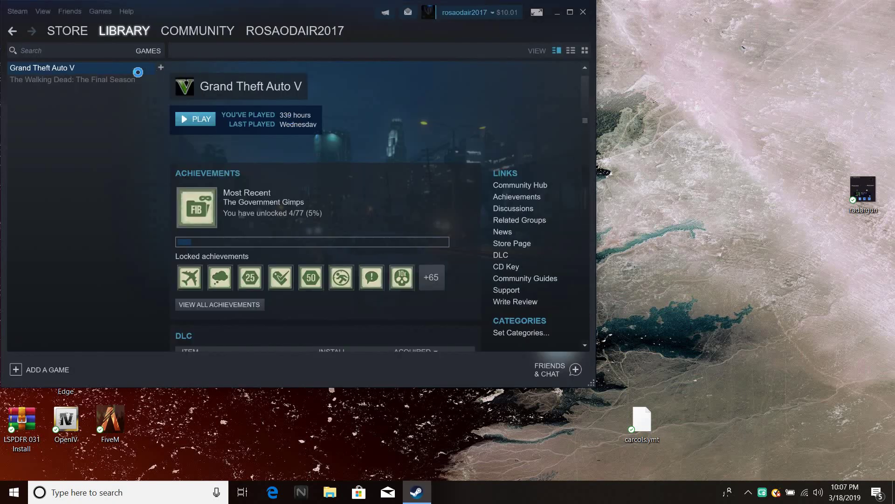
pyautogui.rightClick(133, 71)
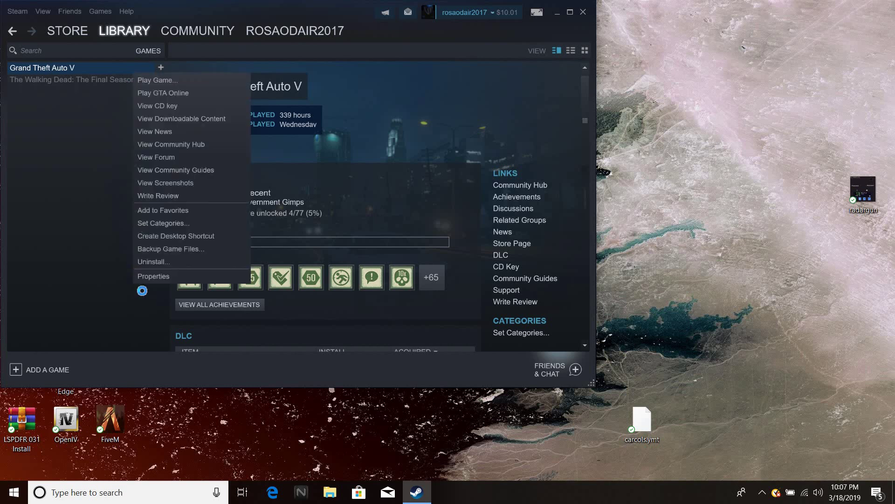
pyautogui.click(169, 275)
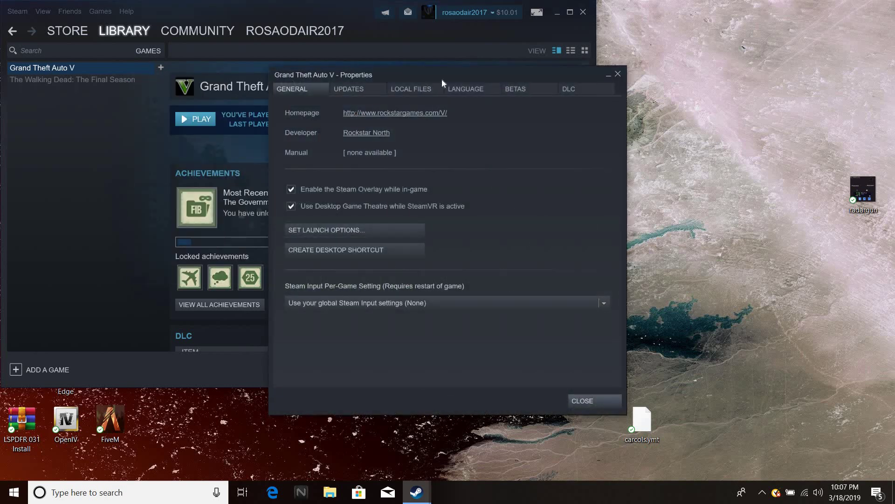
pyautogui.click(418, 91)
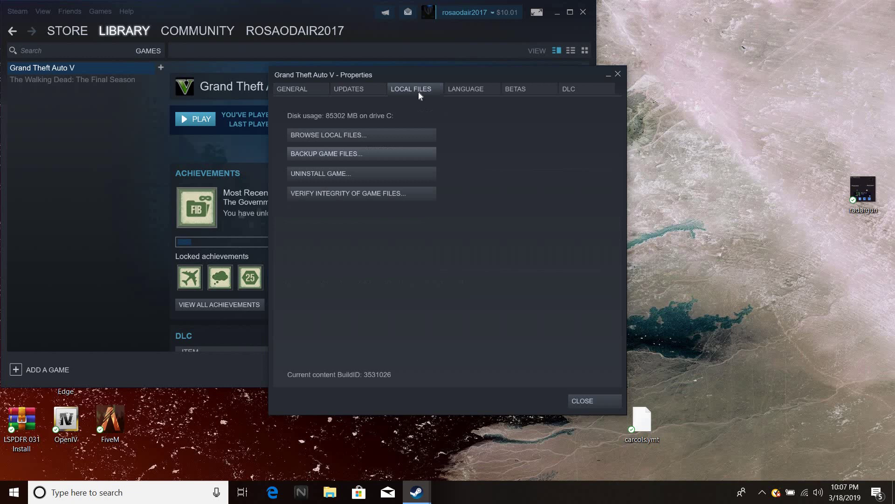
pyautogui.click(353, 135)
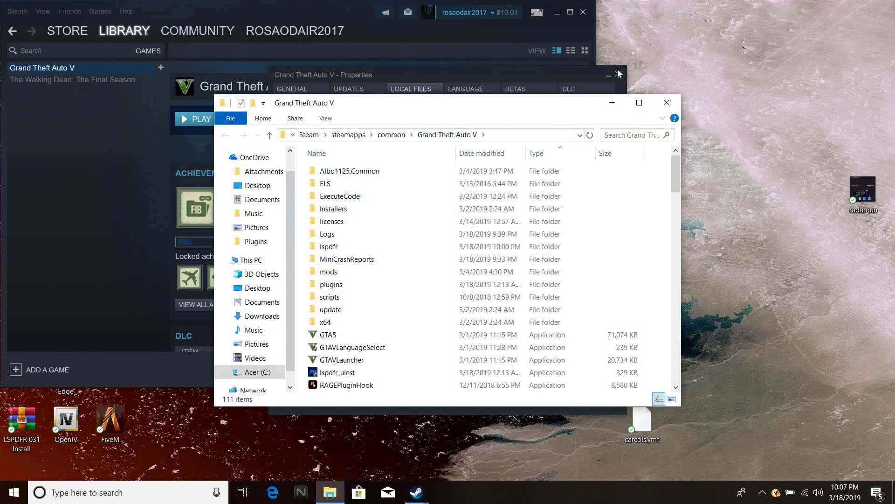
pyautogui.click(618, 73)
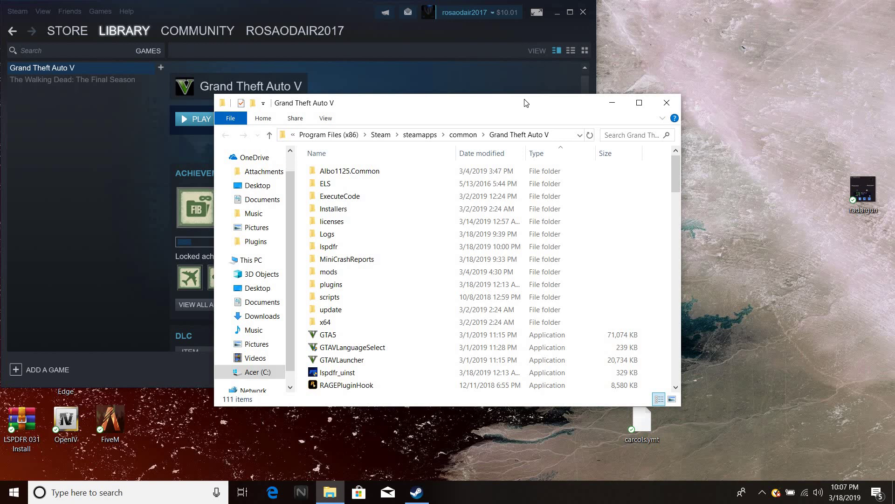
pyautogui.click(584, 12)
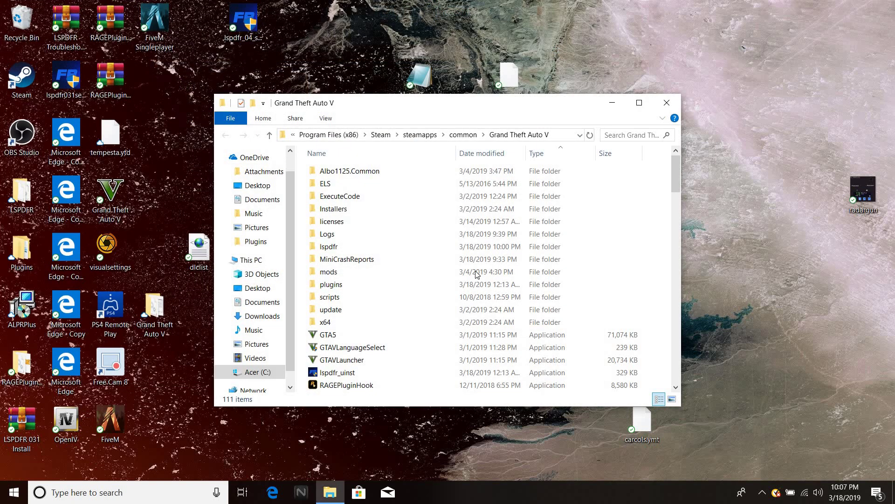
# Try to start RAGEPluginHook from the game folder, continuing without updating and acknowledging the no-support notice
pyautogui.doubleClick(390, 389)
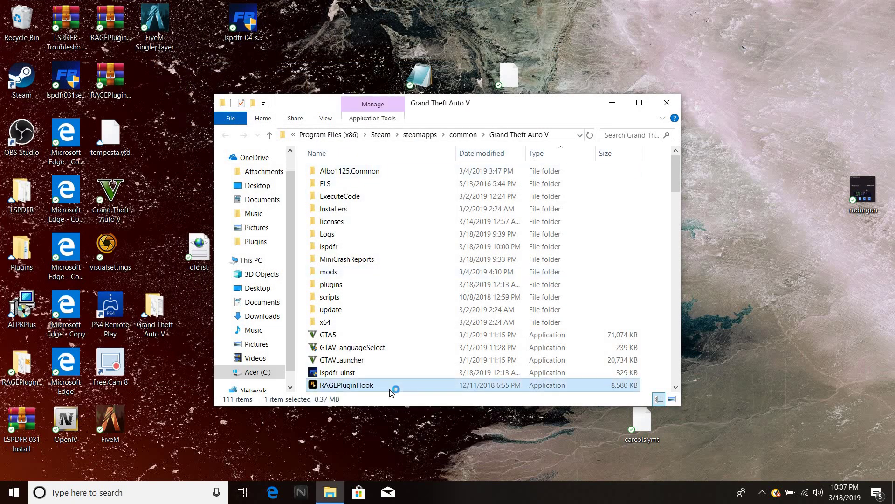
pyautogui.click(613, 105)
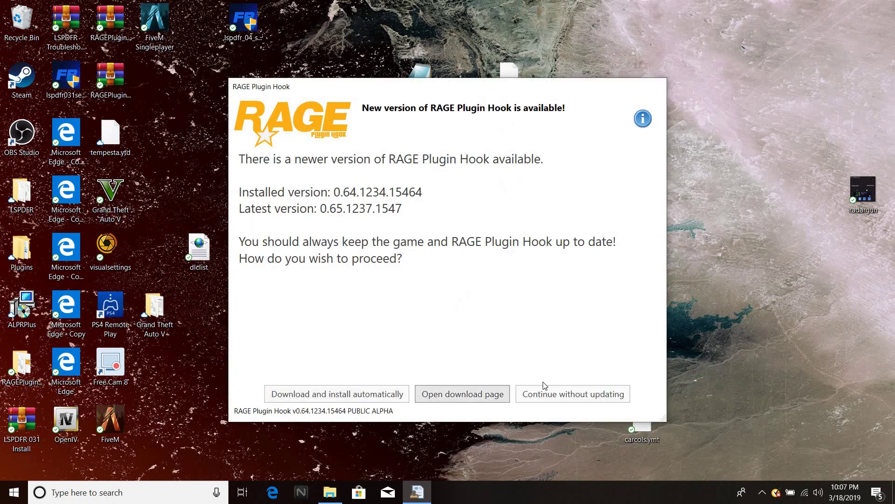
pyautogui.click(554, 394)
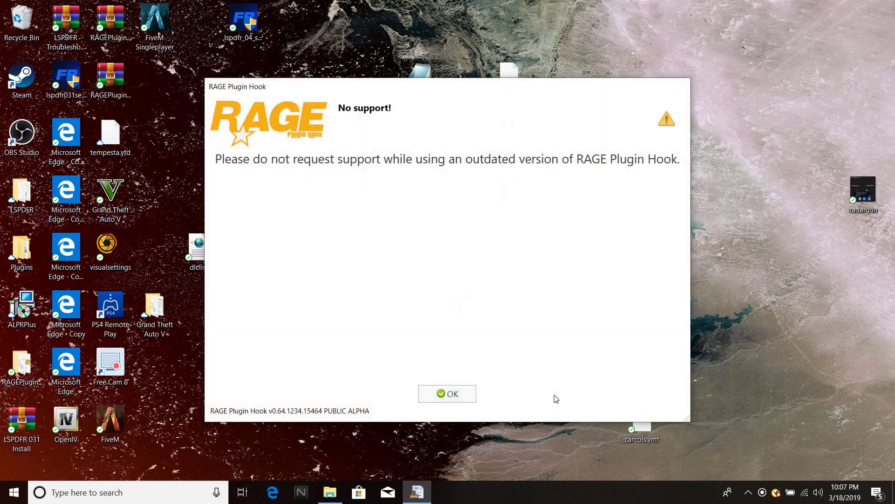
pyautogui.click(459, 399)
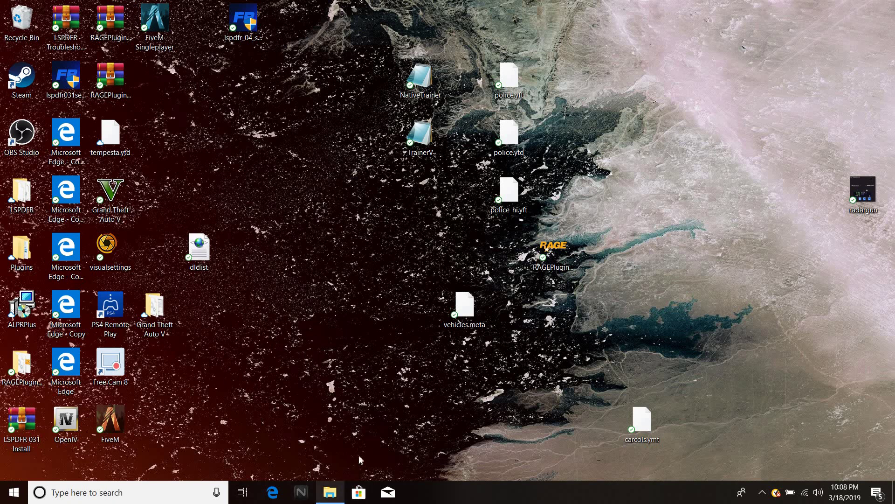
# Relaunch RAGEPluginHook from the Grand Theft Auto V folder and continue without updating to reach its settings
pyautogui.click(337, 491)
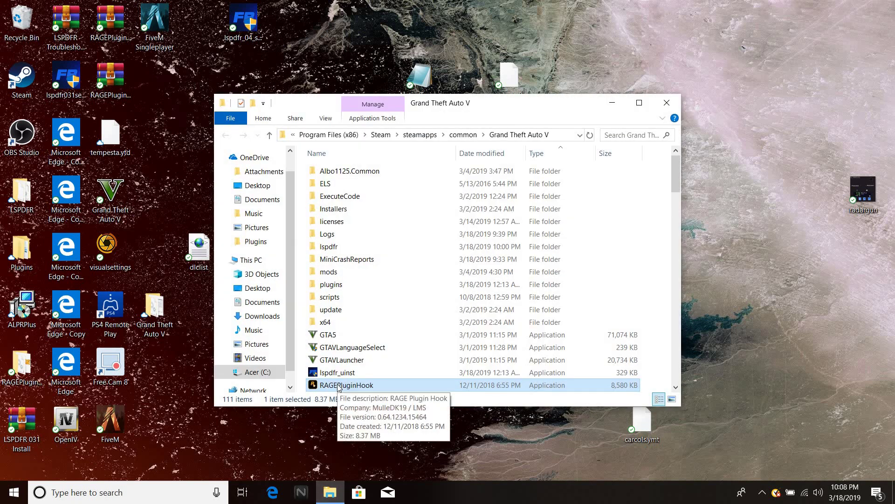
pyautogui.doubleClick(339, 386)
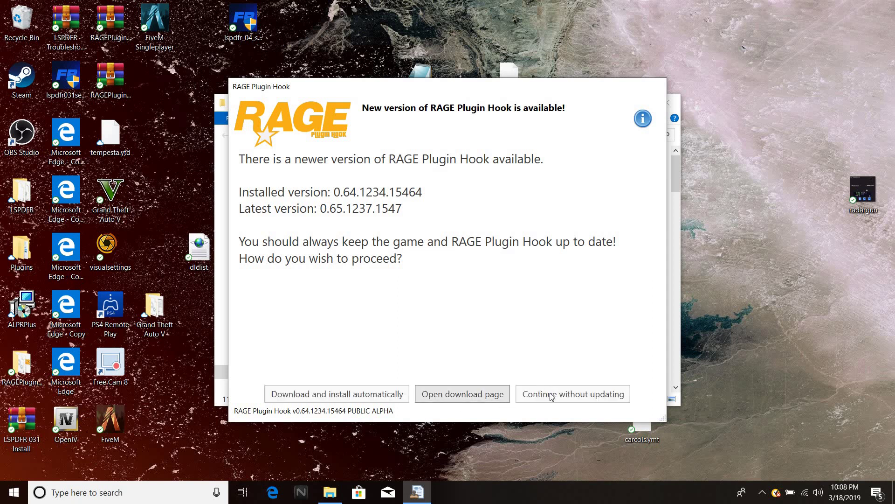
pyautogui.click(550, 395)
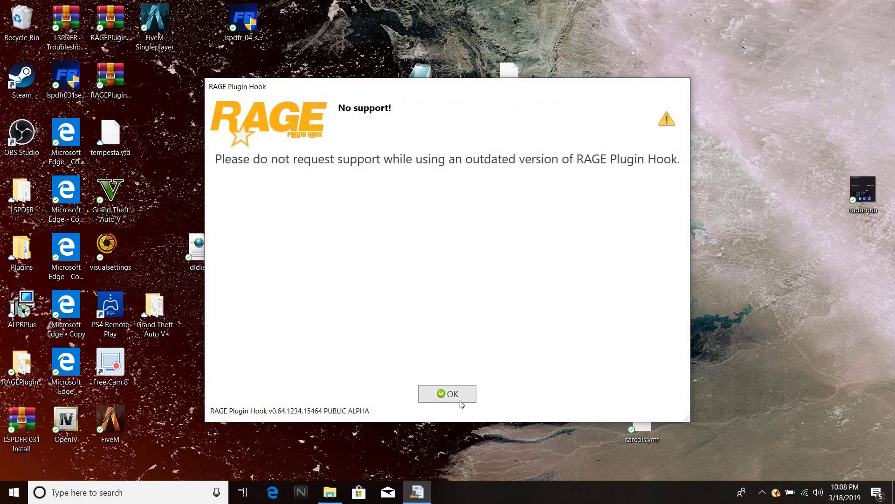
pyautogui.click(461, 400)
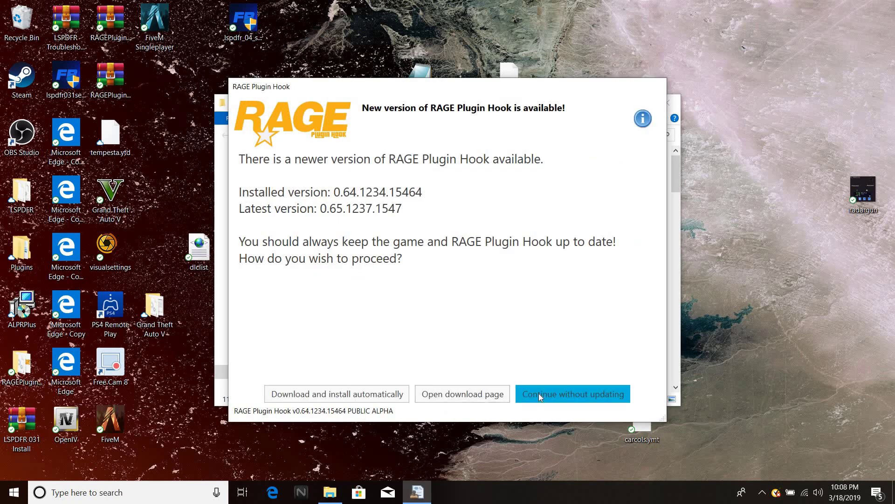
pyautogui.click(539, 394)
pyautogui.click(467, 396)
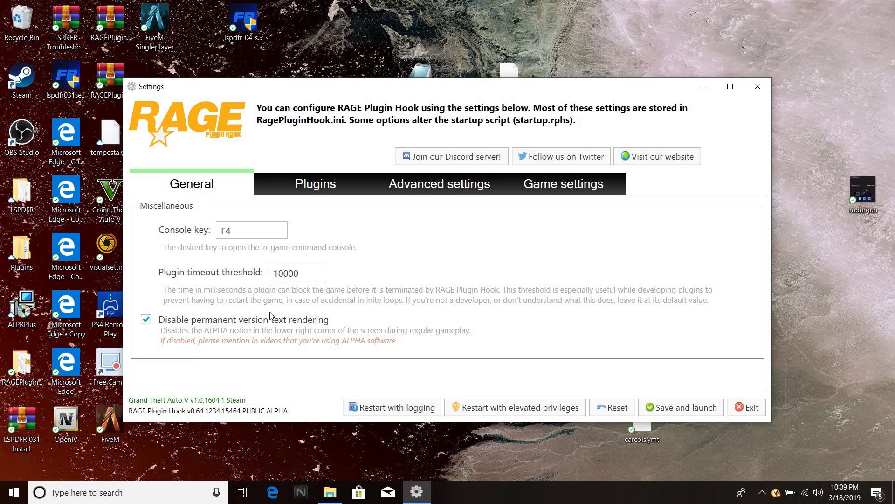
# Set the plugin timeout threshold to 40000 in the RAGE Plugin Hook settings
pyautogui.click(303, 274)
pyautogui.press('BackSpace')
pyautogui.press('BackSpace')
pyautogui.press('BackSpace')
pyautogui.press('BackSpace')
pyautogui.write('4')
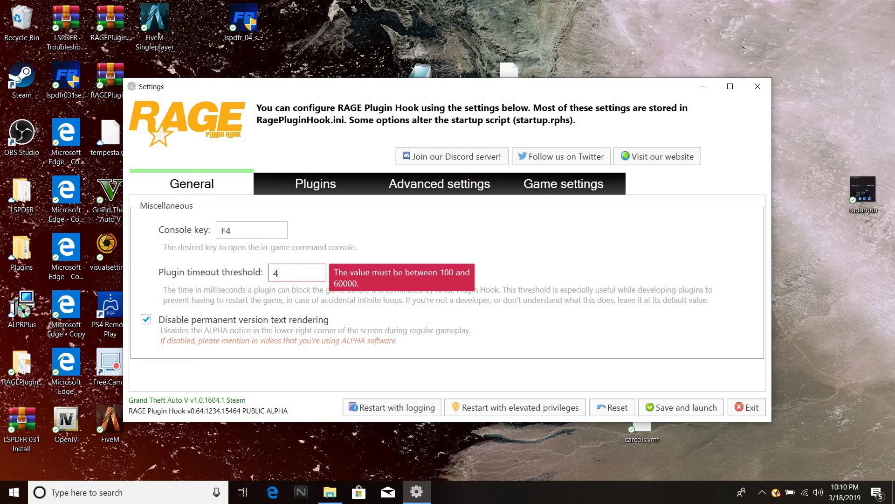
pyautogui.write('0000')
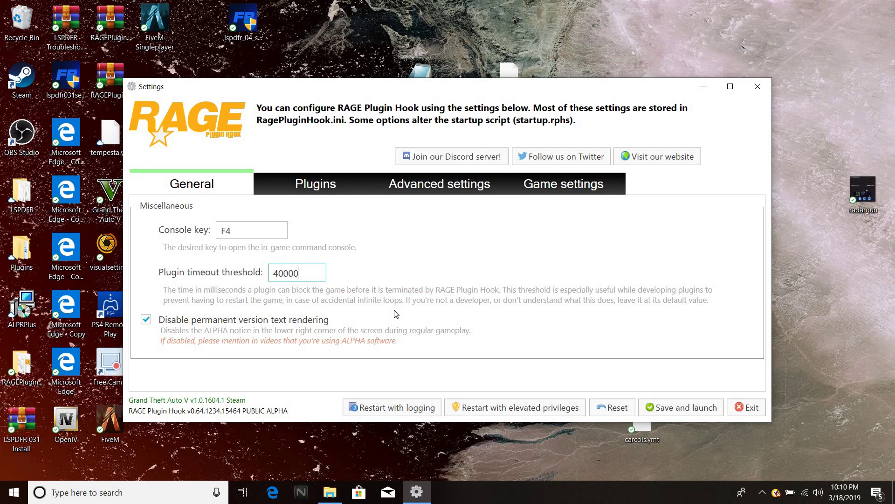
# Review the plugins loaded on startup, save the settings and launch the game, minimising the game folder window
pyautogui.click(321, 183)
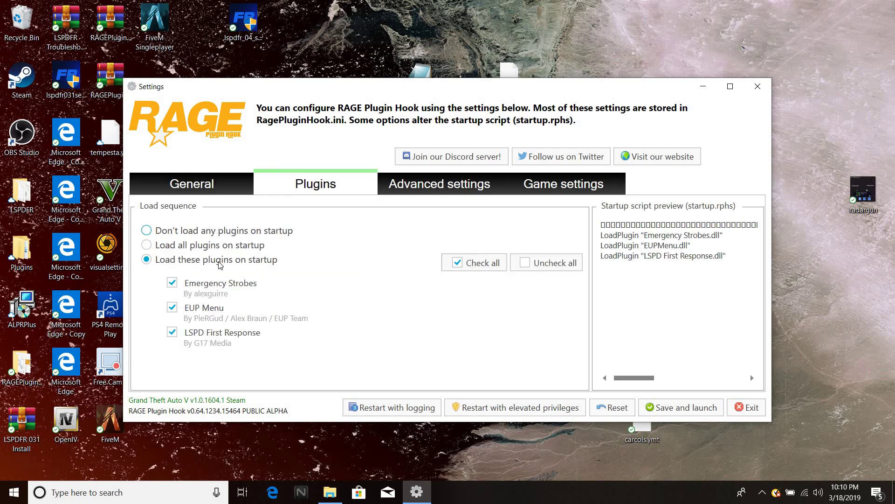
pyautogui.click(681, 408)
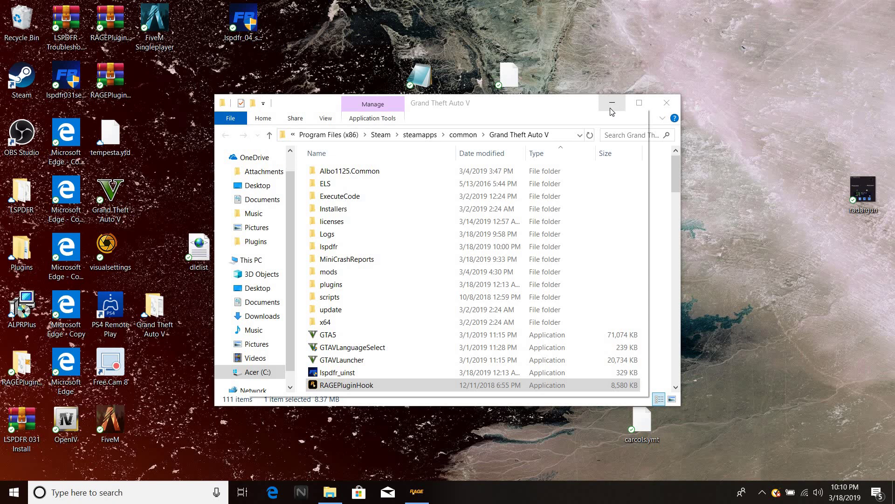
pyautogui.click(612, 103)
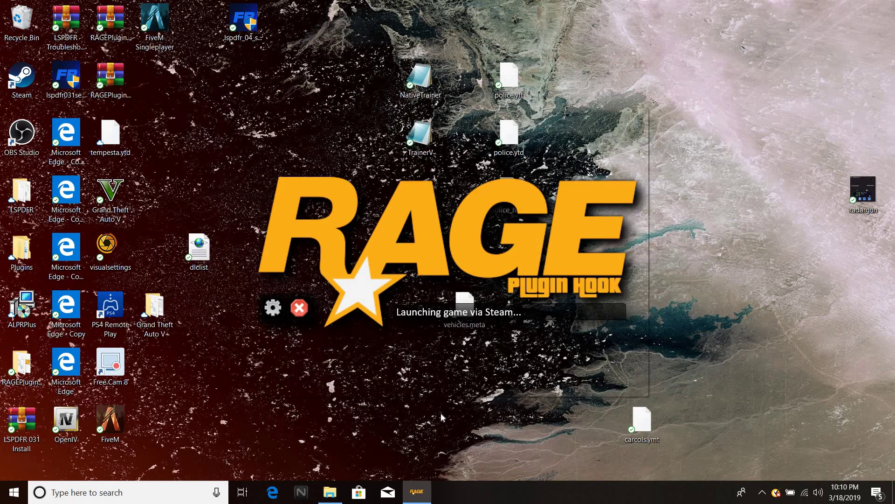
# Lower the system speaker volume to 61
pyautogui.click(820, 491)
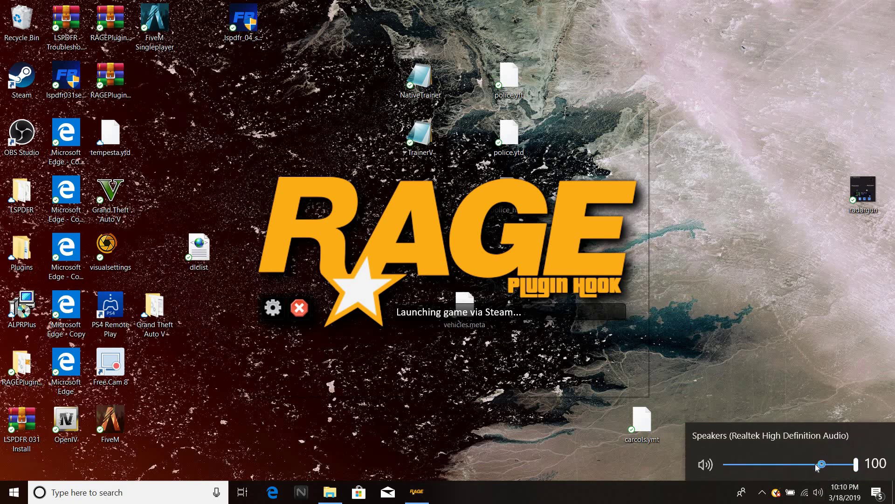
pyautogui.click(817, 466)
pyautogui.click(806, 465)
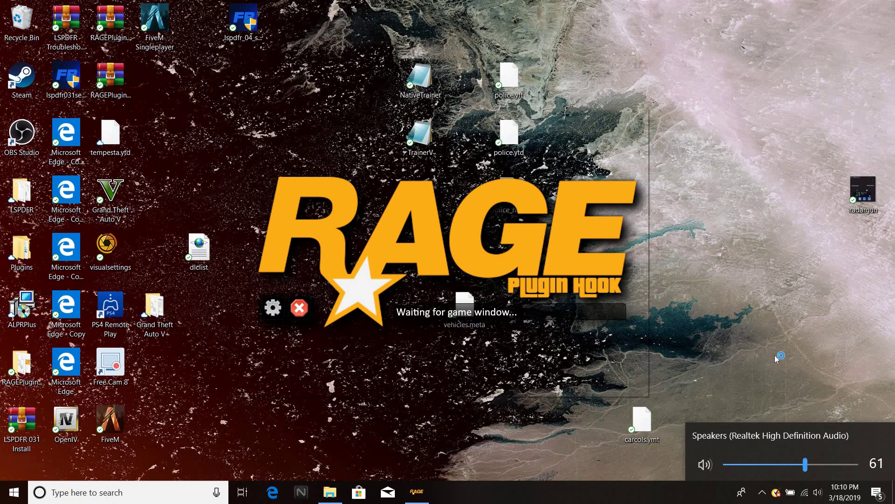